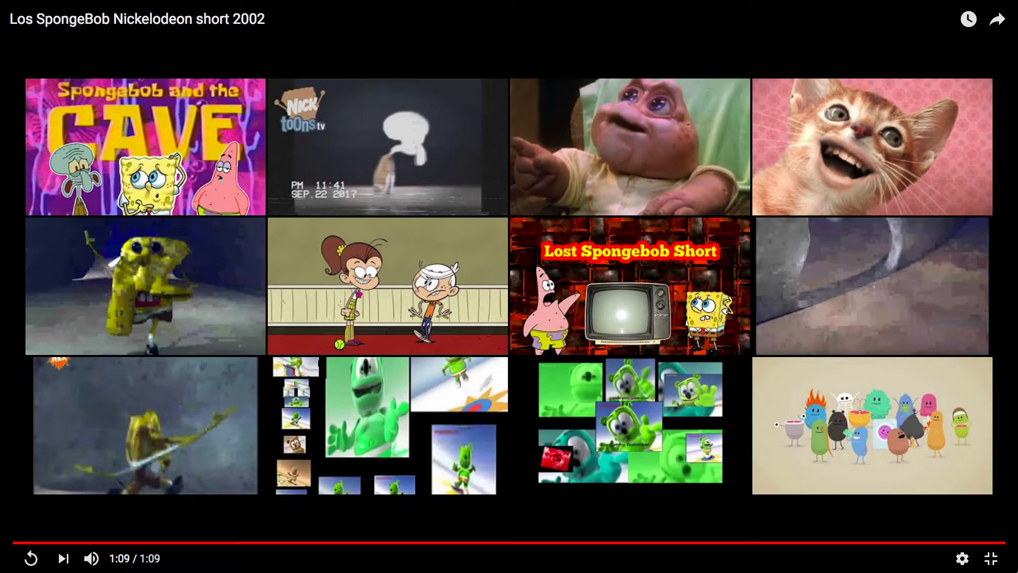
Step: Exit full screen on the finished SpongeBob video to return to its watch page
click(992, 558)
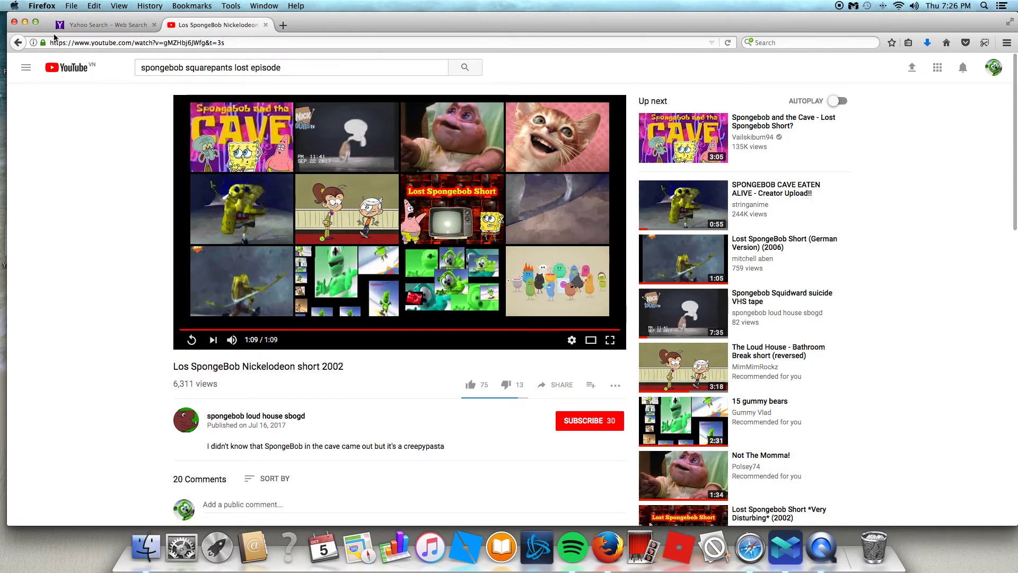
scroll(49, 358, down, 5)
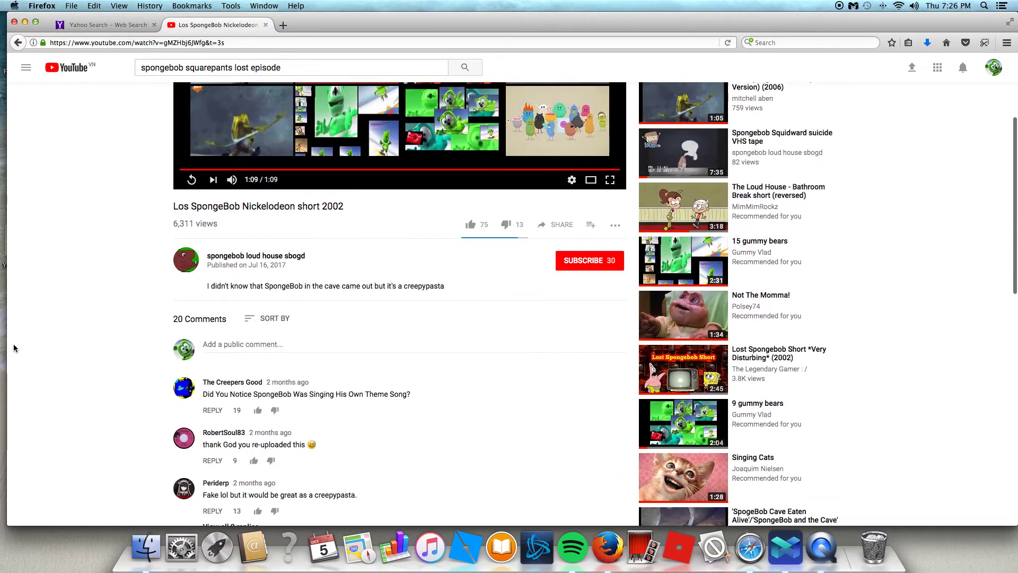
scroll(50, 358, down, 5)
scroll(51, 352, up, 1)
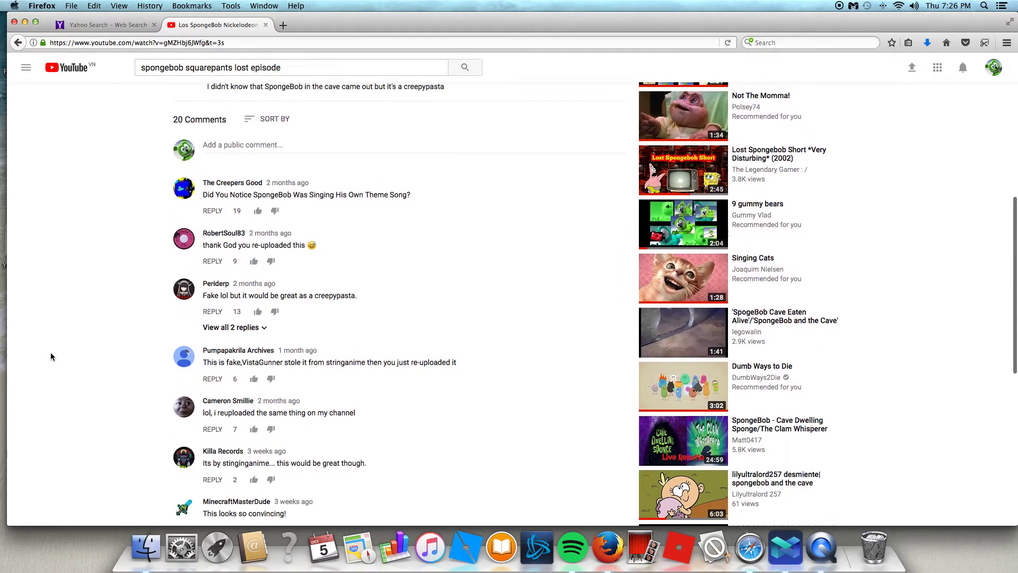
scroll(50, 352, down, 5)
scroll(159, 359, down, 2)
scroll(271, 370, up, 10)
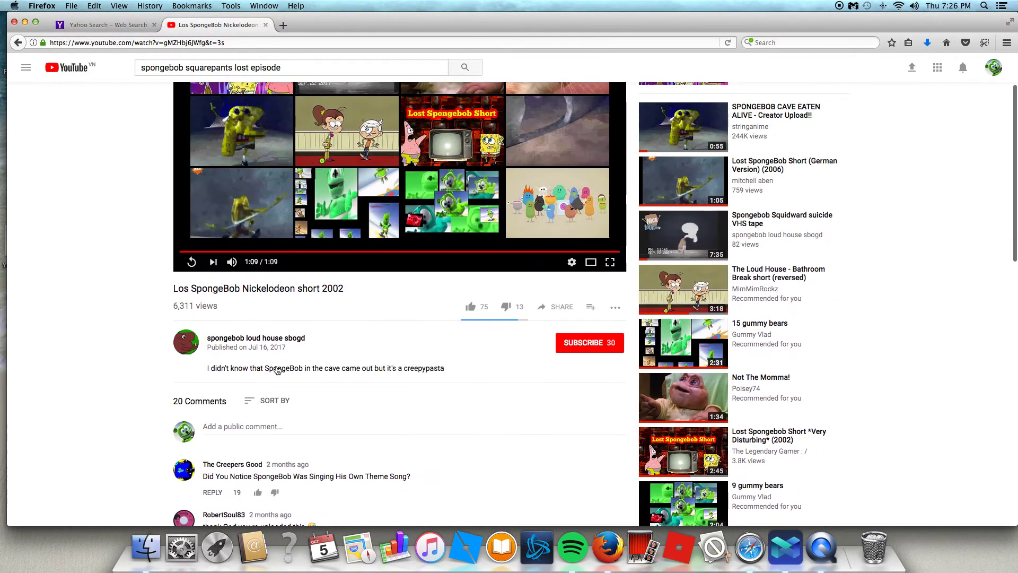
scroll(271, 371, up, 3)
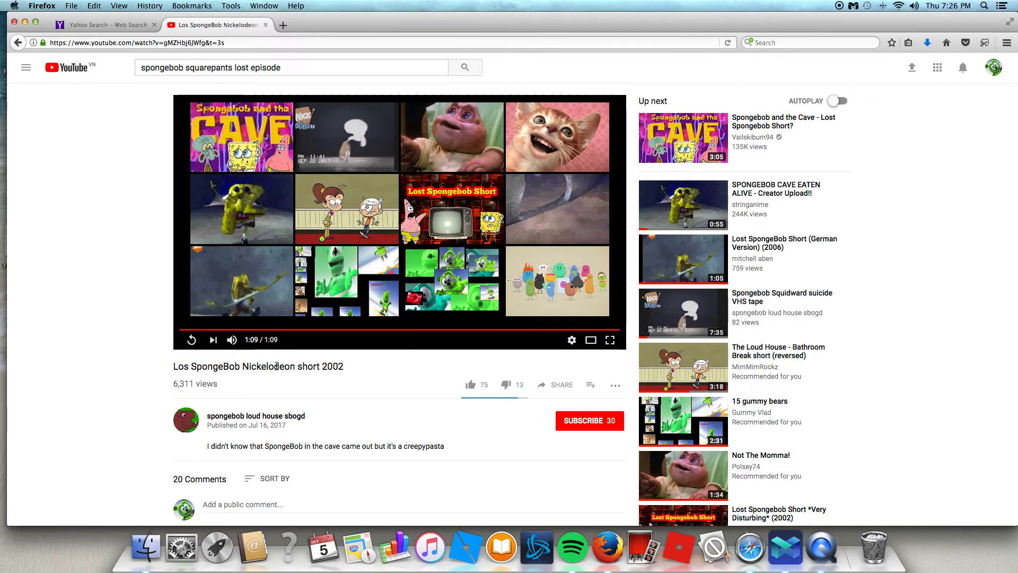